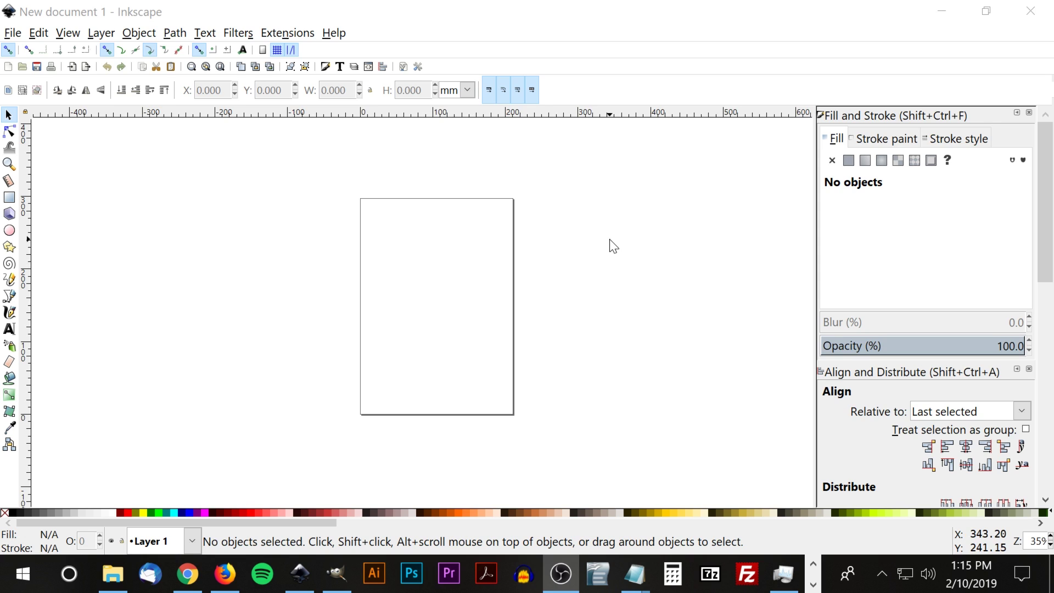
# Check Inkscape's version in the Help > About window, then close it.
pyautogui.click(602, 240)
pyautogui.hscroll(-2, 647, 222)
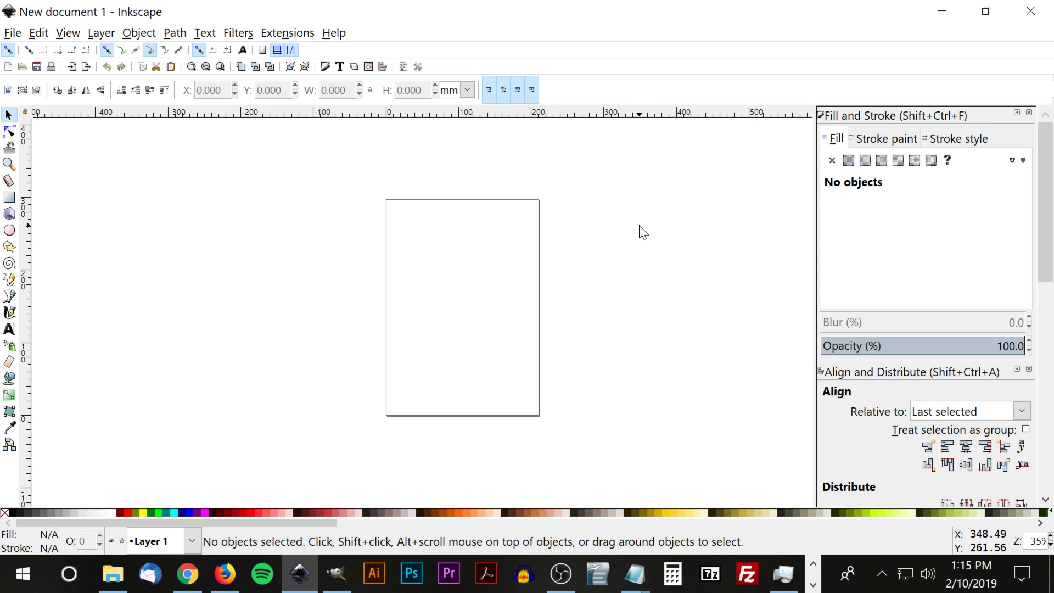
pyautogui.click(332, 34)
pyautogui.click(393, 242)
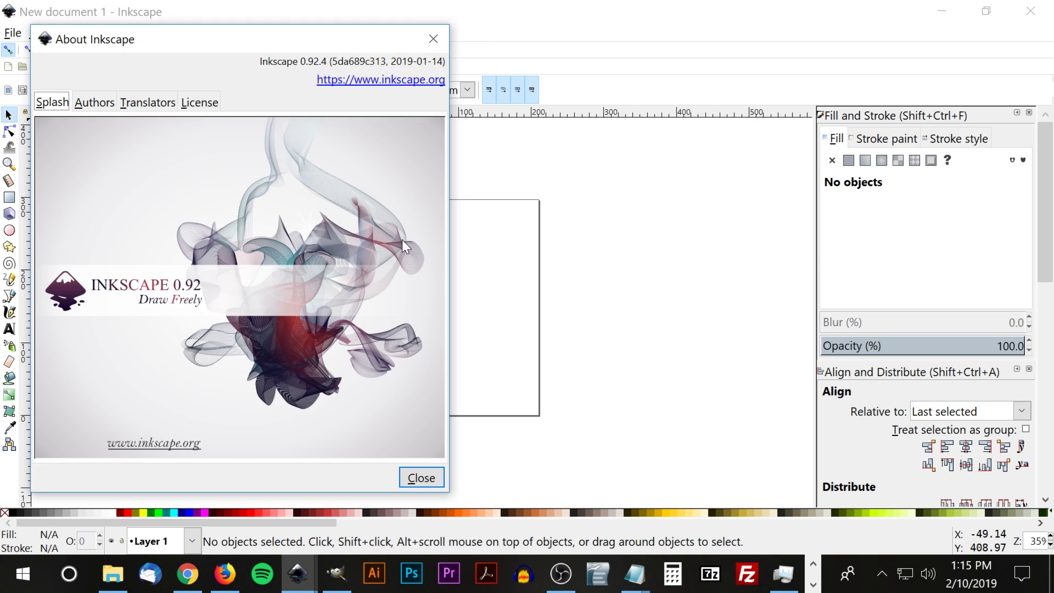
pyautogui.moveTo(294, 43); pyautogui.dragTo(474, 40)
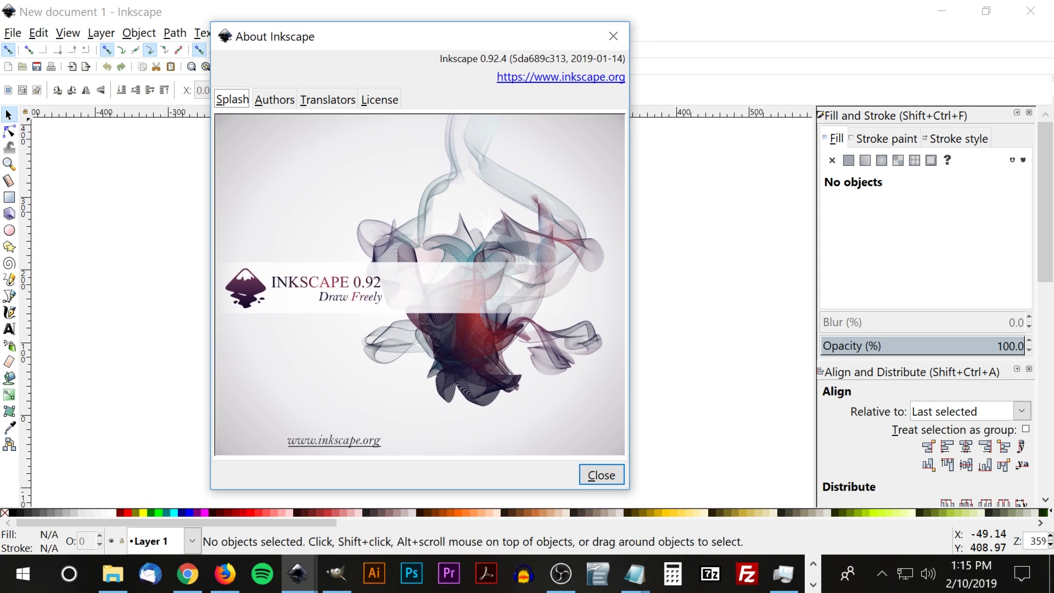
pyautogui.click(578, 78)
pyautogui.click(615, 35)
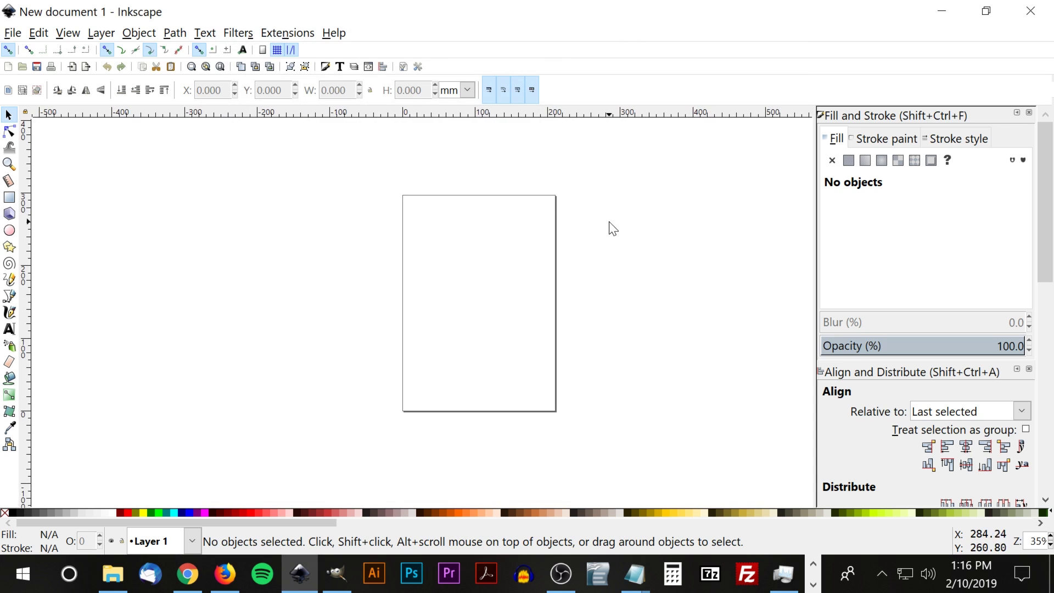
# Close Inkscape and open Dark-Theme-92's New Files folder after a brief look at Original Files.
pyautogui.click(1028, 21)
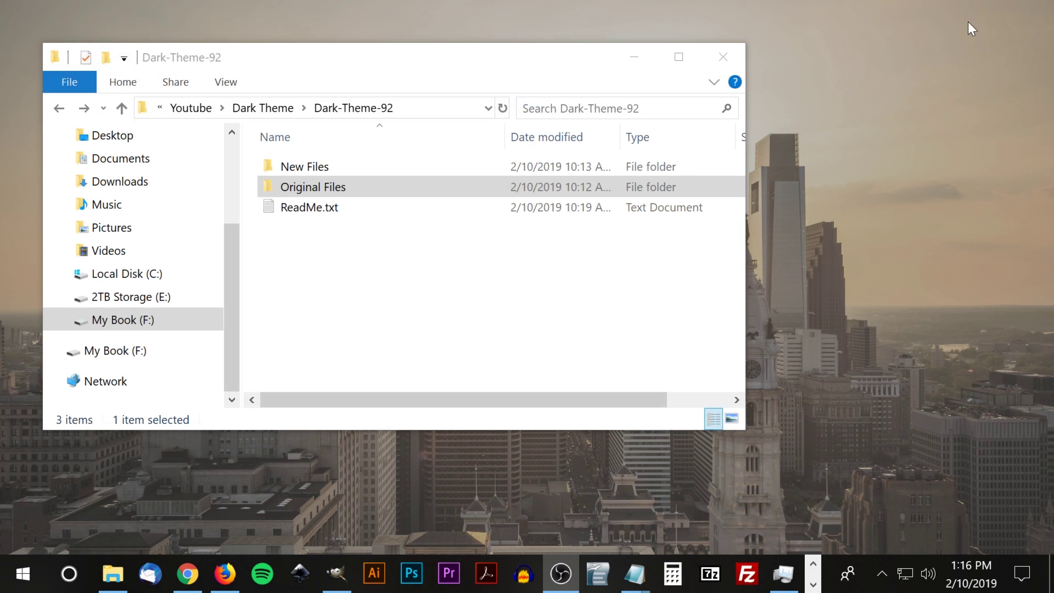
pyautogui.moveTo(476, 58); pyautogui.dragTo(534, 74)
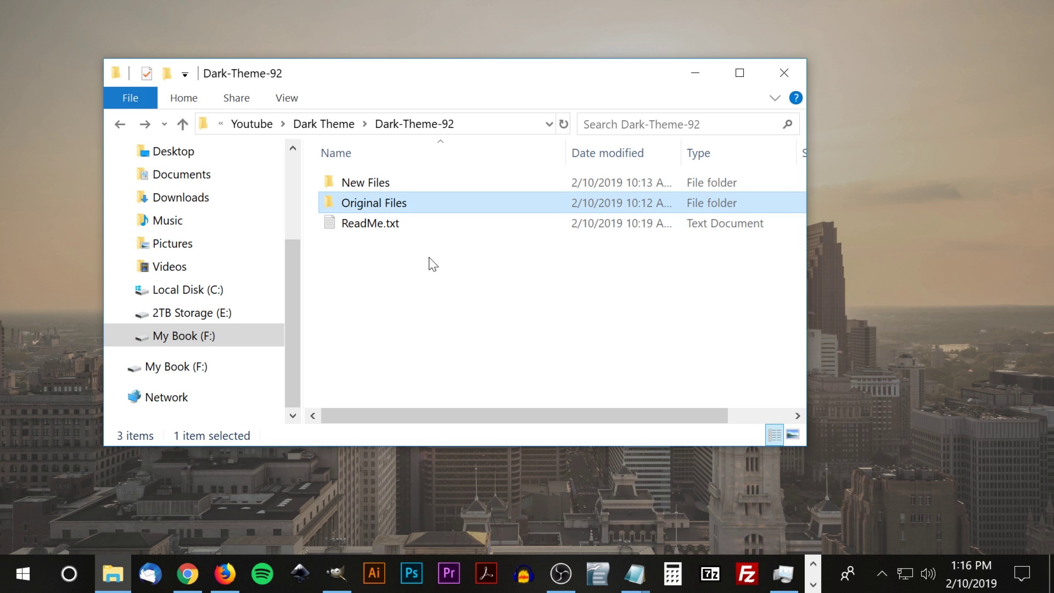
pyautogui.doubleClick(375, 204)
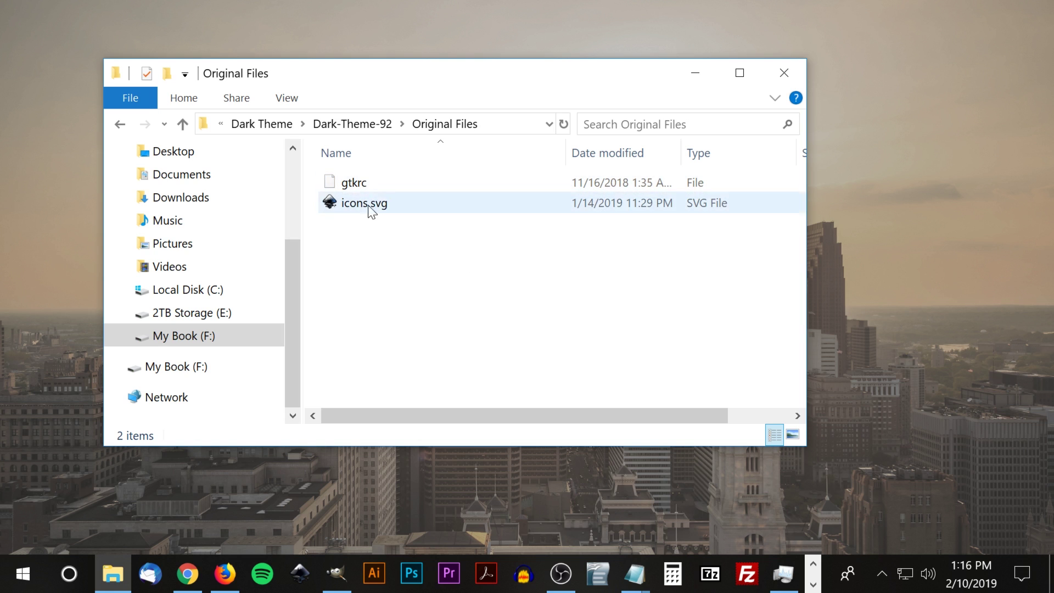
pyautogui.press('BackSpace')
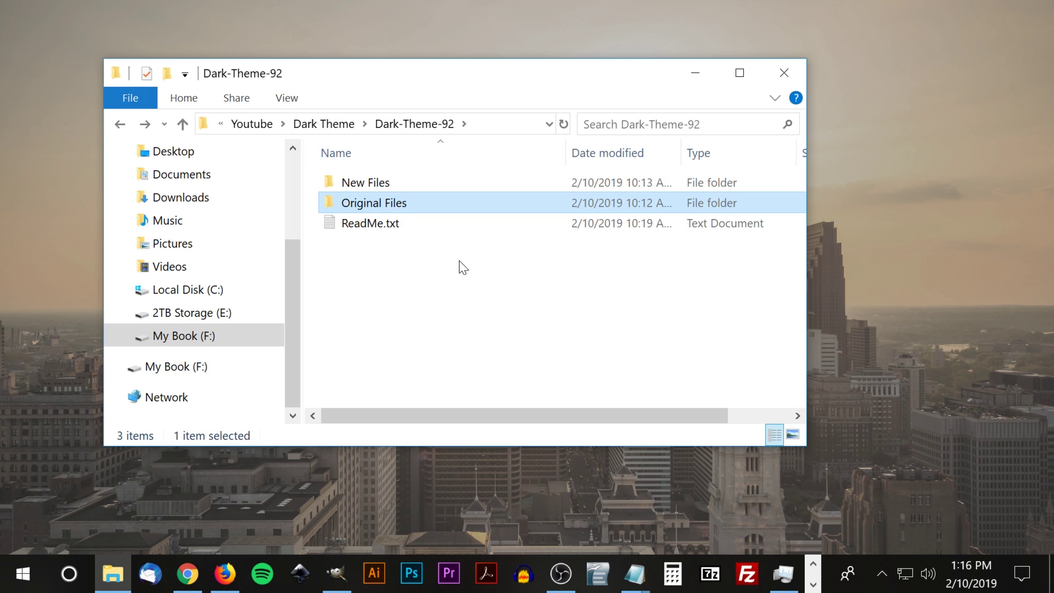
pyautogui.doubleClick(361, 184)
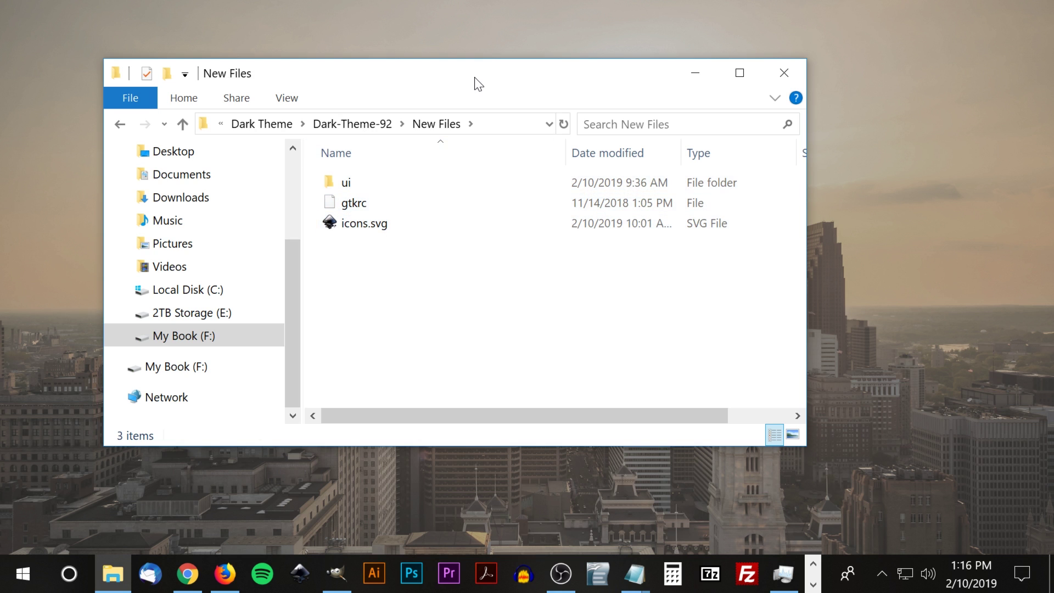
pyautogui.moveTo(469, 76); pyautogui.dragTo(431, 51)
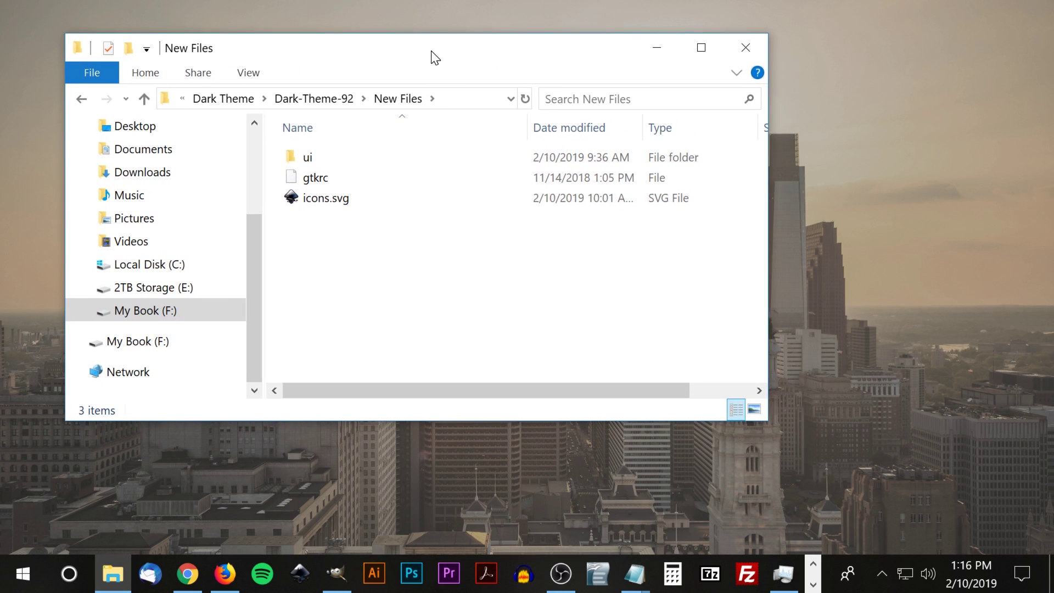
# Open Local Disk (C:) in a new window and arrange it beside a smaller New Files window.
pyautogui.rightClick(159, 266)
pyautogui.click(104, 151)
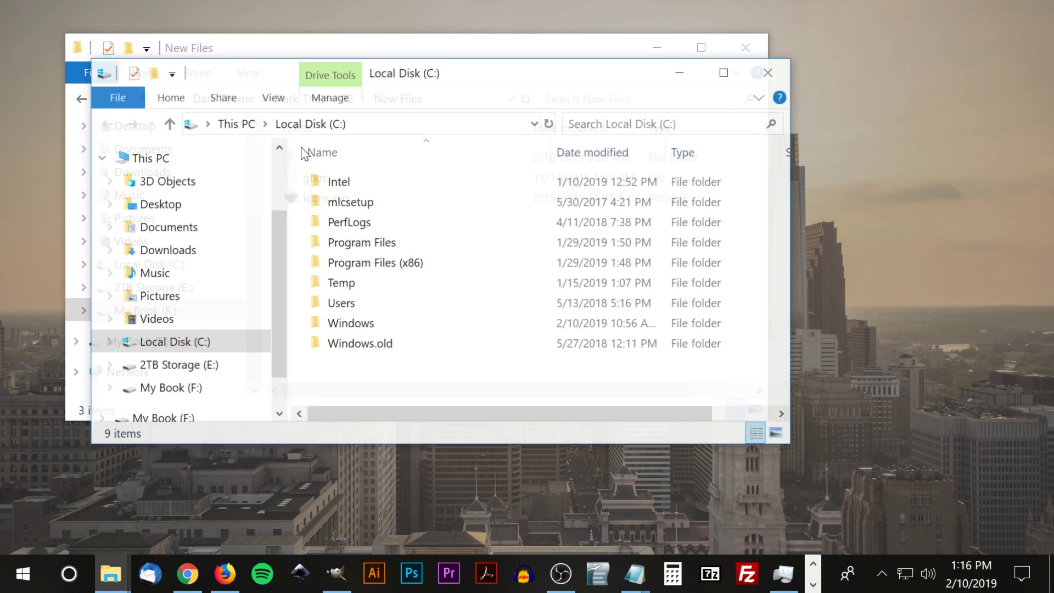
pyautogui.moveTo(407, 72); pyautogui.dragTo(653, 125)
pyautogui.click(522, 61)
pyautogui.moveTo(515, 59); pyautogui.dragTo(487, 52)
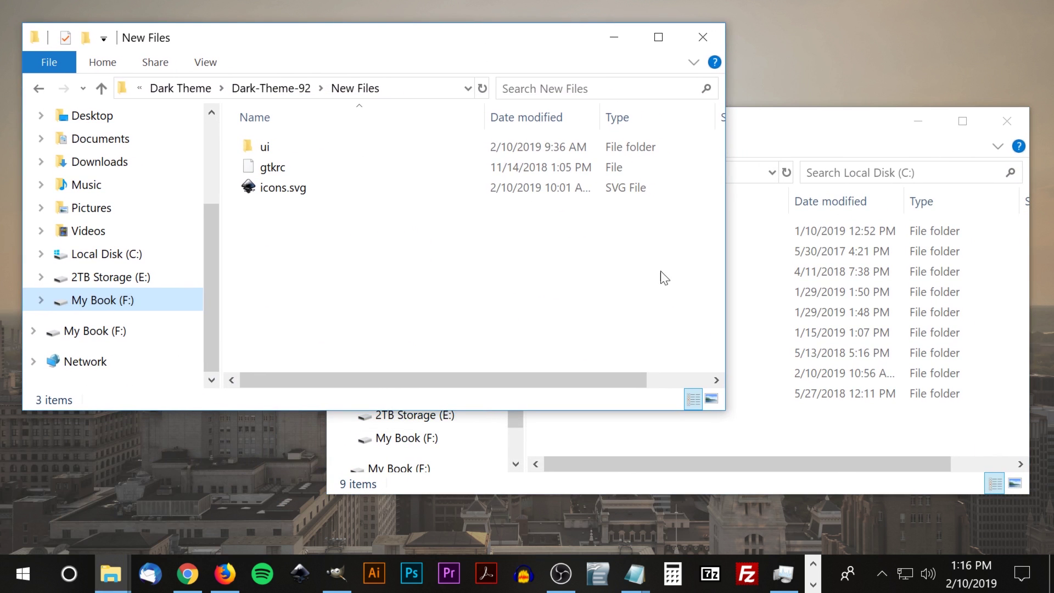
pyautogui.moveTo(729, 412); pyautogui.dragTo(487, 303)
pyautogui.moveTo(739, 127); pyautogui.dragTo(757, 130)
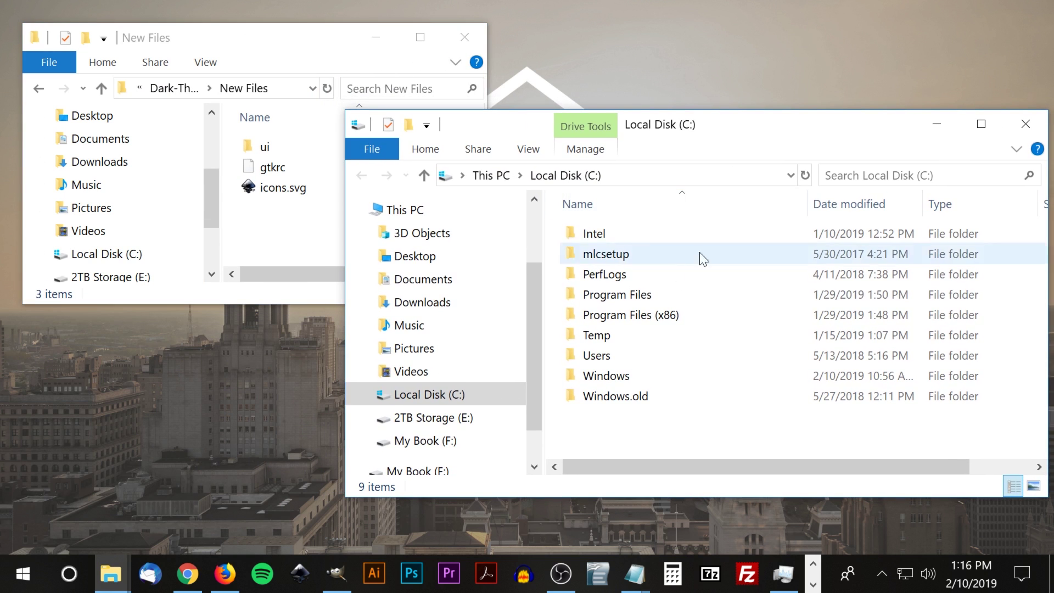
# Browse to Program Files\Inkscape\share\themes\MS-Windows\gtk-2.0 in the new window.
pyautogui.doubleClick(629, 295)
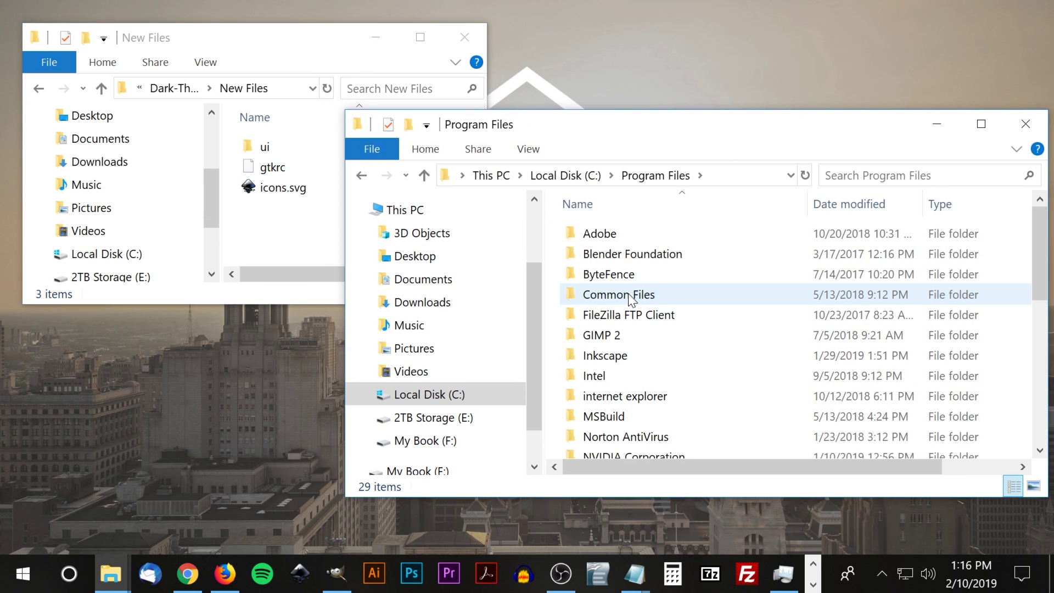
pyautogui.scroll(-1, 640, 289)
pyautogui.doubleClick(659, 288)
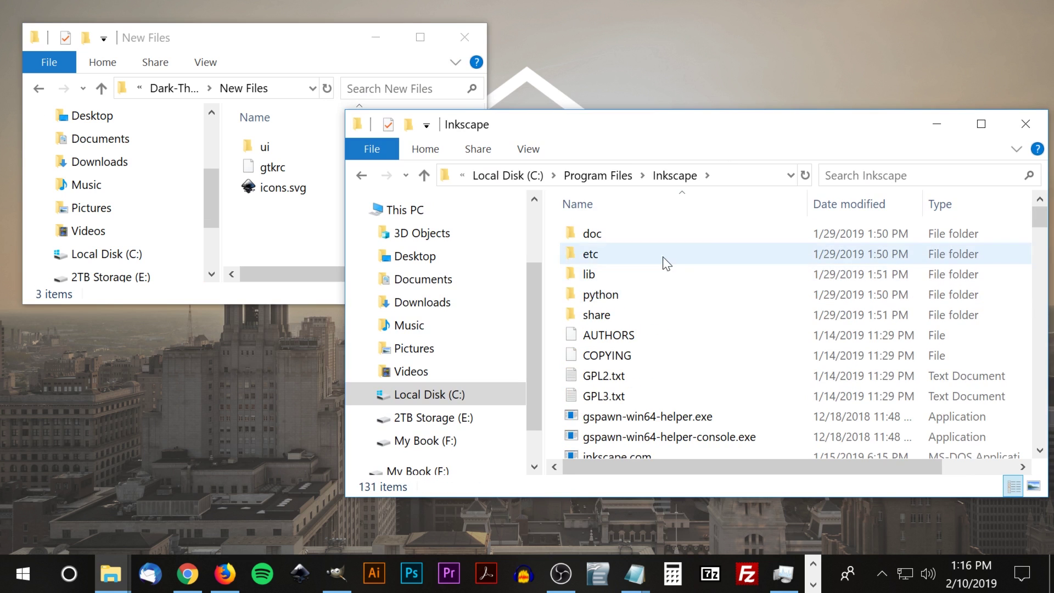
pyautogui.doubleClick(600, 314)
pyautogui.scroll(-3, 675, 275)
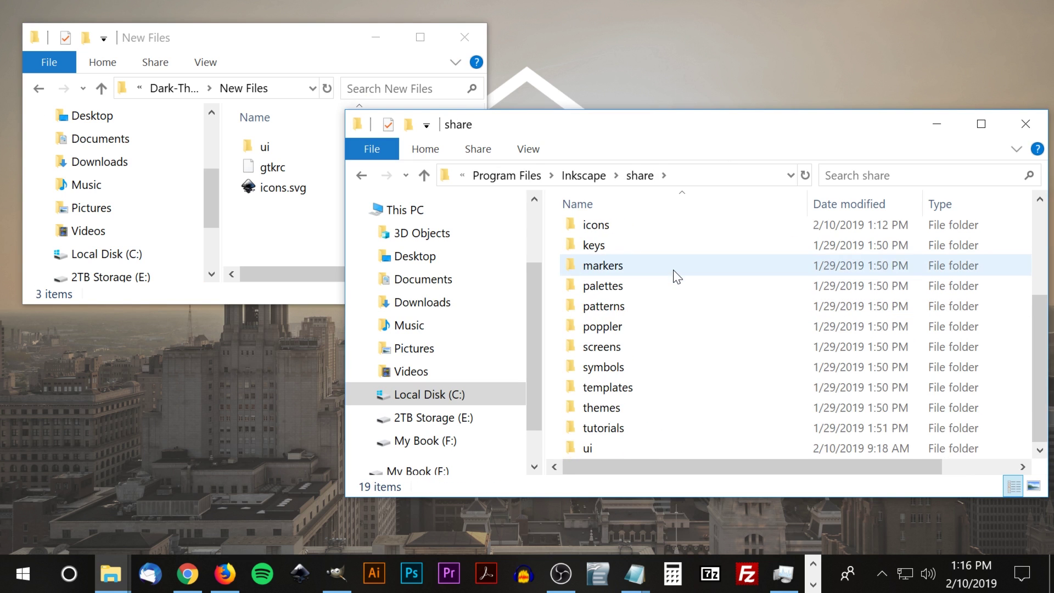
pyautogui.doubleClick(608, 408)
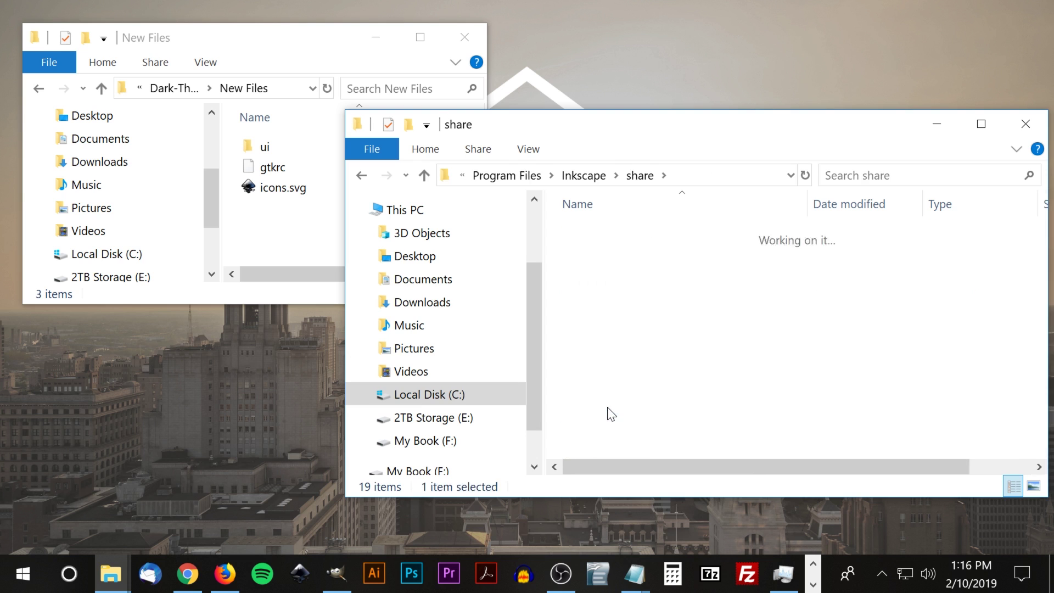
pyautogui.doubleClick(626, 239)
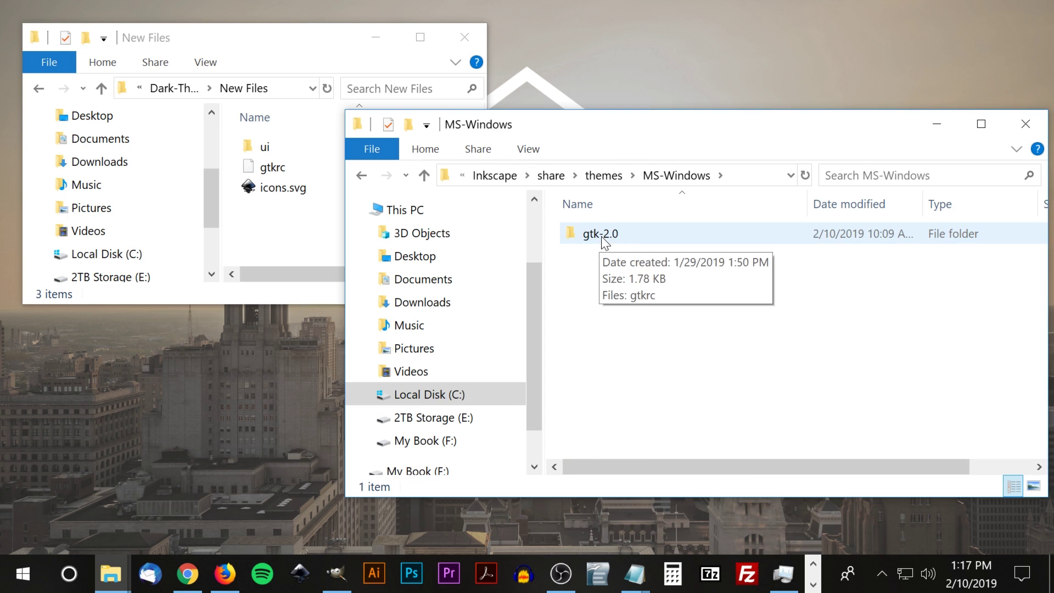
pyautogui.doubleClick(601, 236)
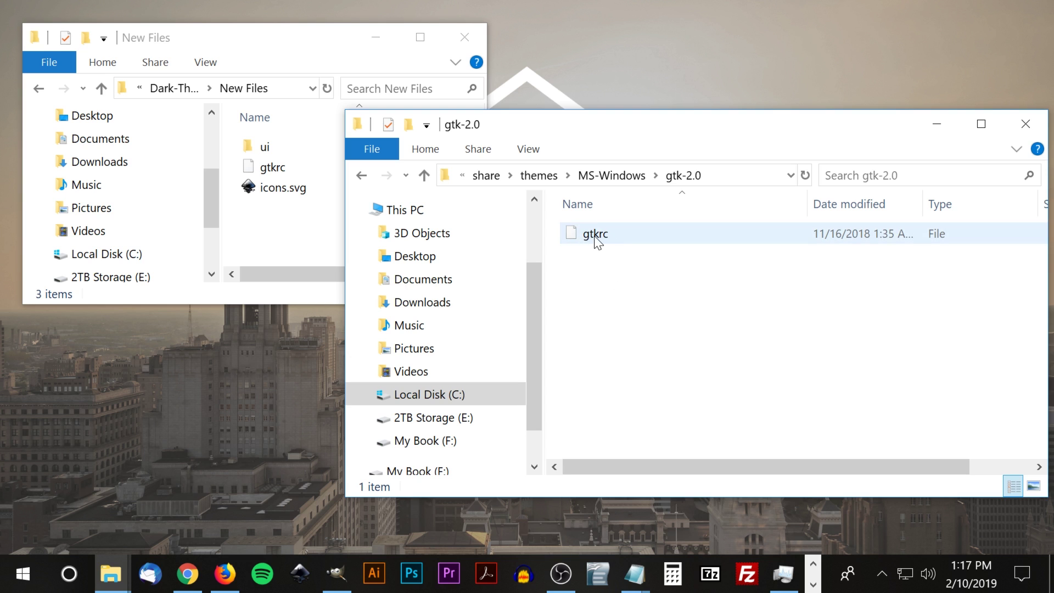
# Delete the old gtkrc in gtk-2.0 and paste in the new gtkrc with administrator permission.
pyautogui.click(596, 237)
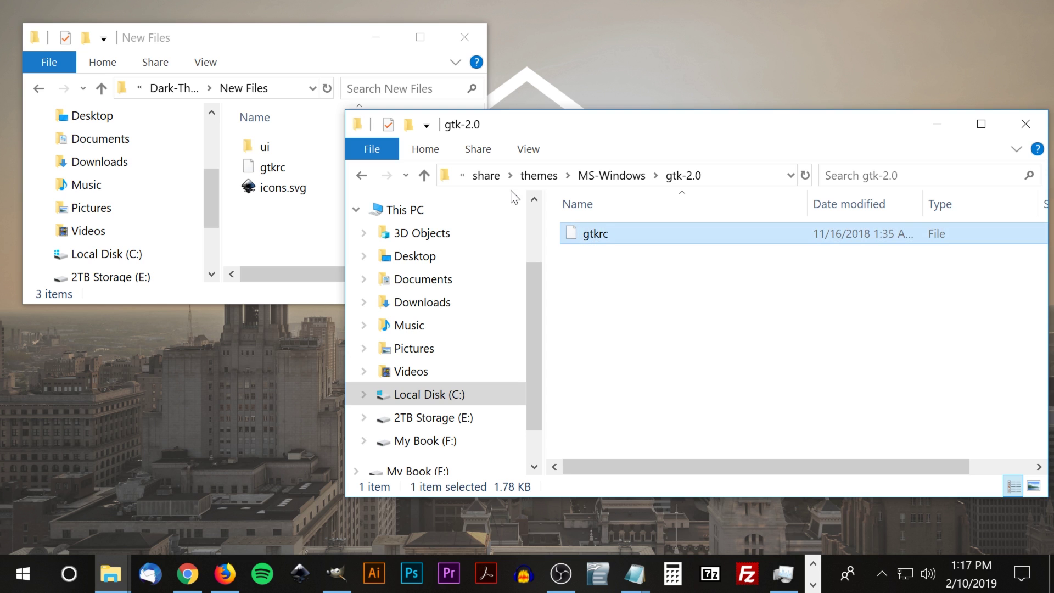
pyautogui.rightClick(607, 232)
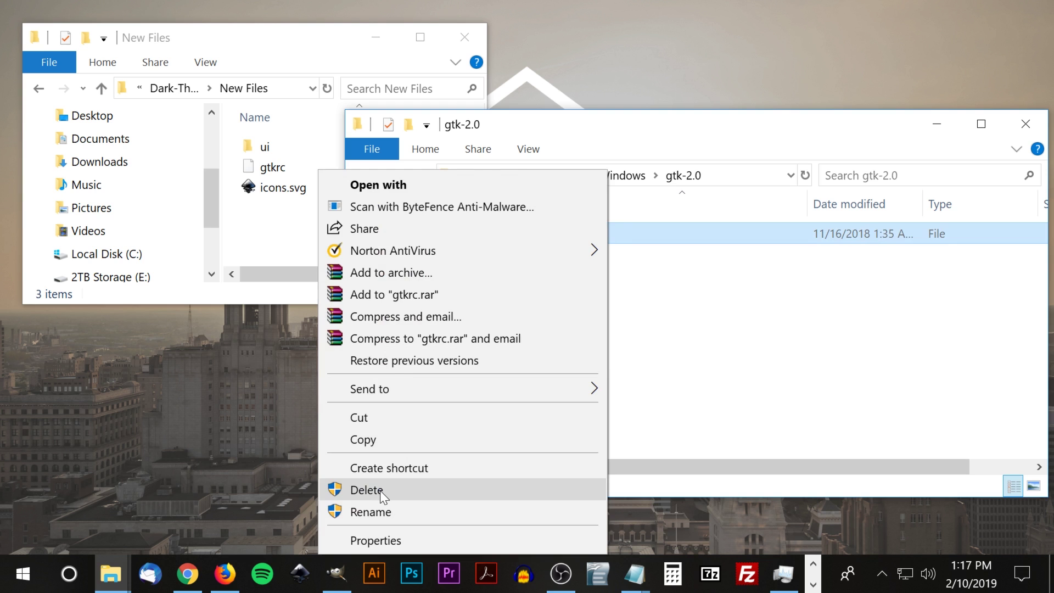
pyautogui.click(380, 488)
pyautogui.click(291, 214)
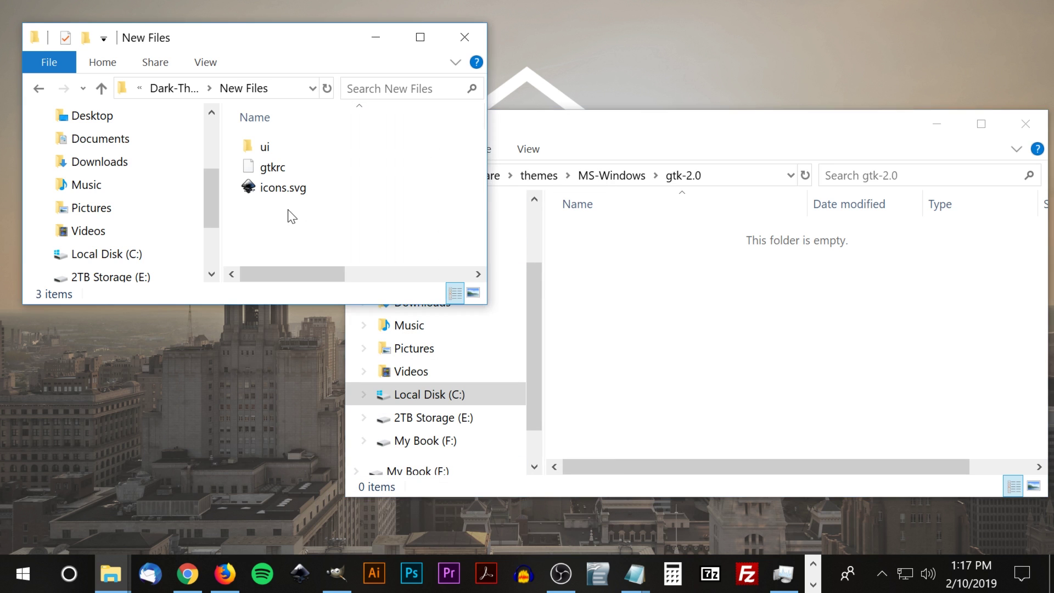
pyautogui.click(272, 167)
pyautogui.rightClick(273, 166)
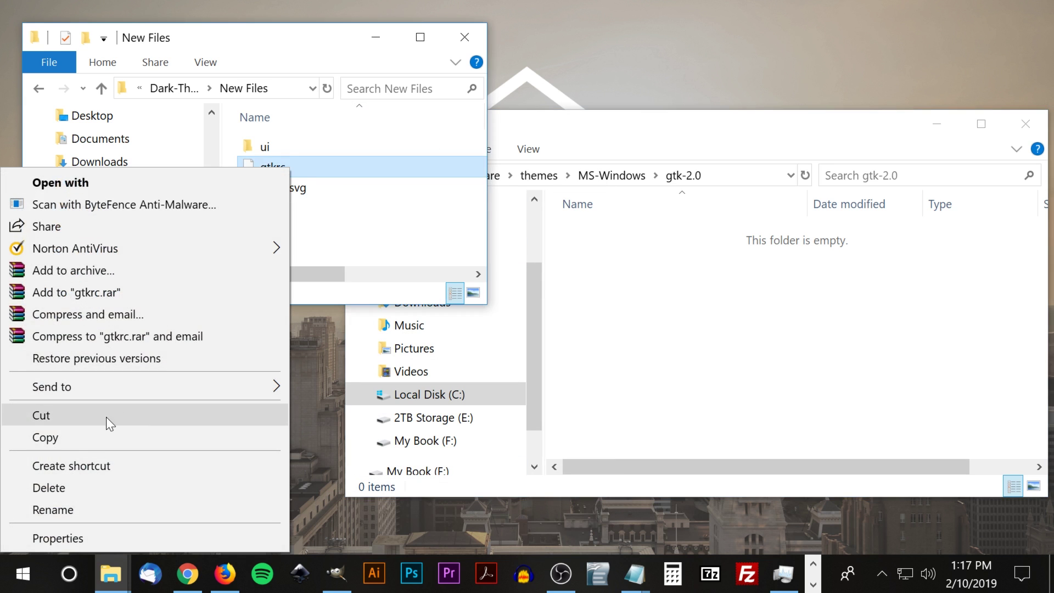
pyautogui.click(78, 438)
pyautogui.click(792, 292)
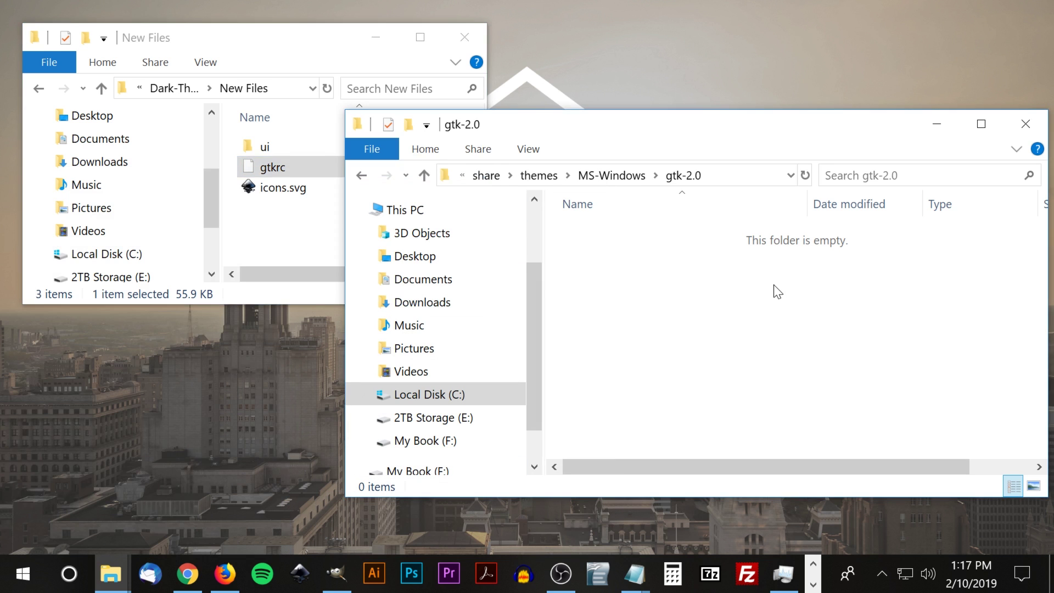
pyautogui.rightClick(737, 284)
pyautogui.click(571, 419)
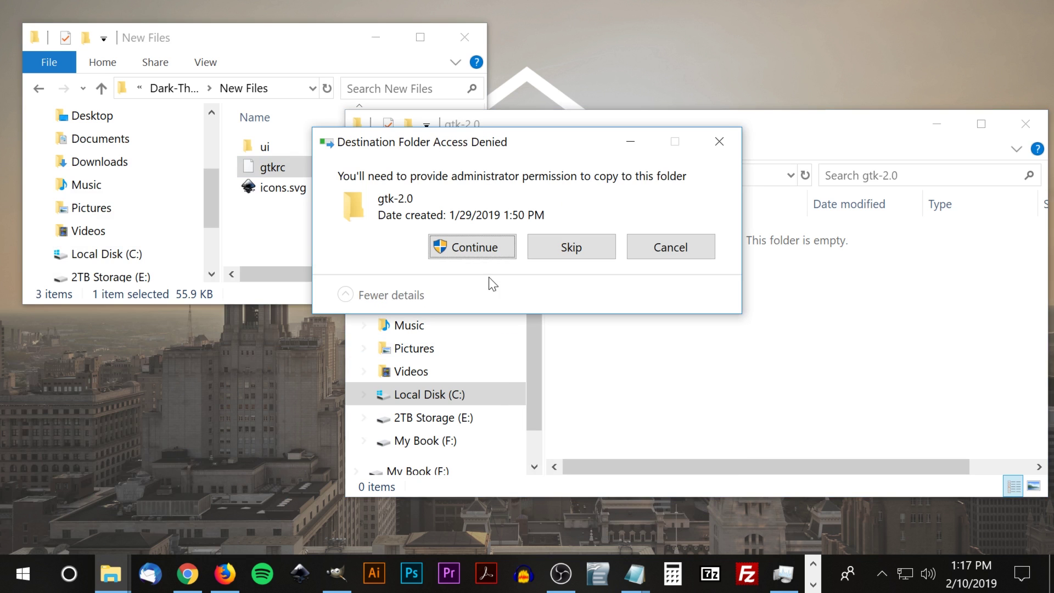
pyautogui.click(470, 252)
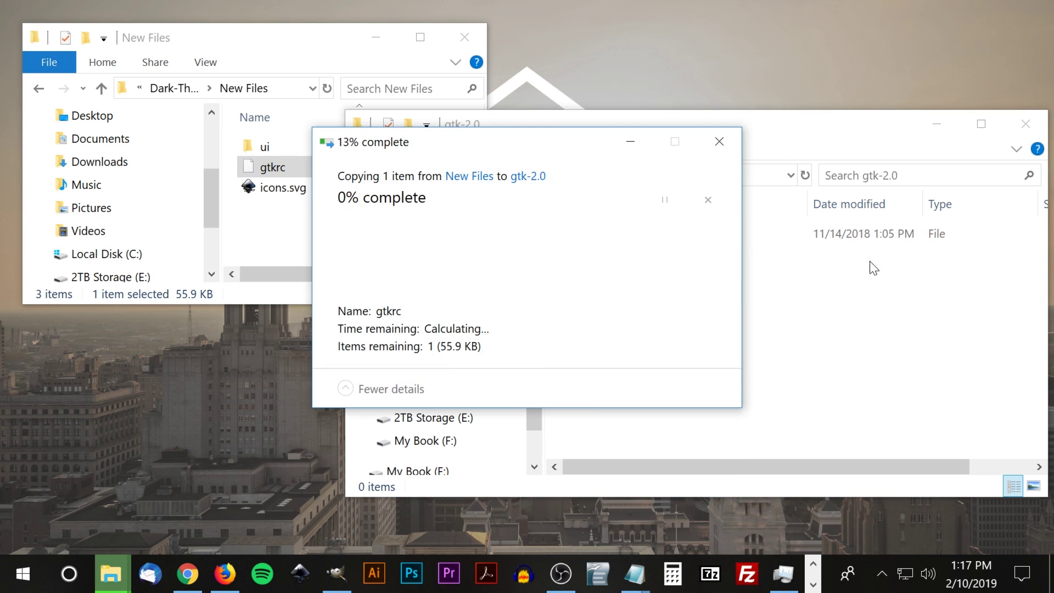
pyautogui.click(679, 307)
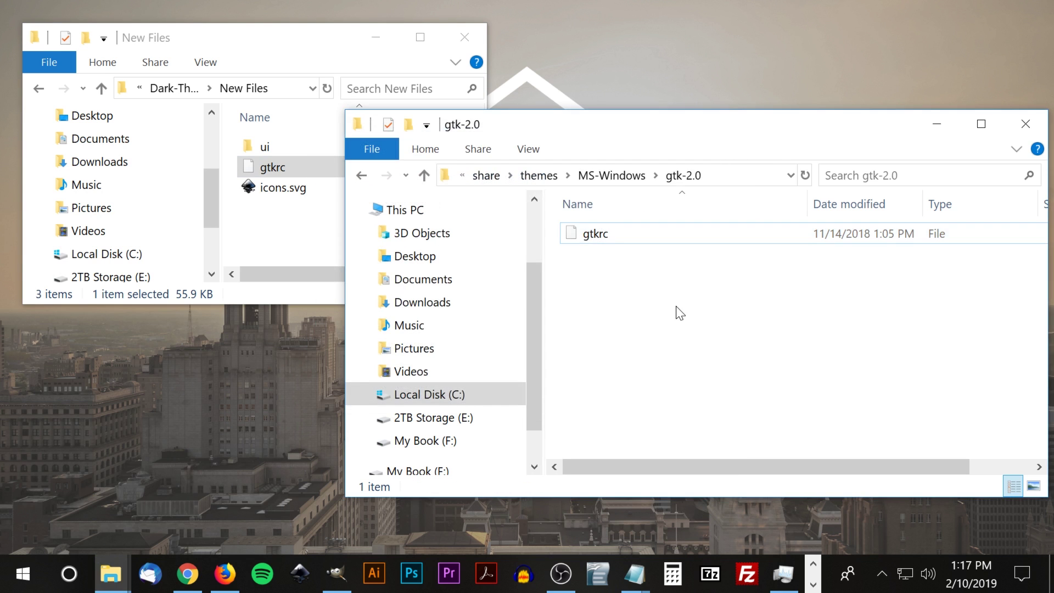
# Copy the ui folder from New Files into gtk-2.0, granting administrator permission.
pyautogui.click(265, 147)
pyautogui.rightClick(265, 148)
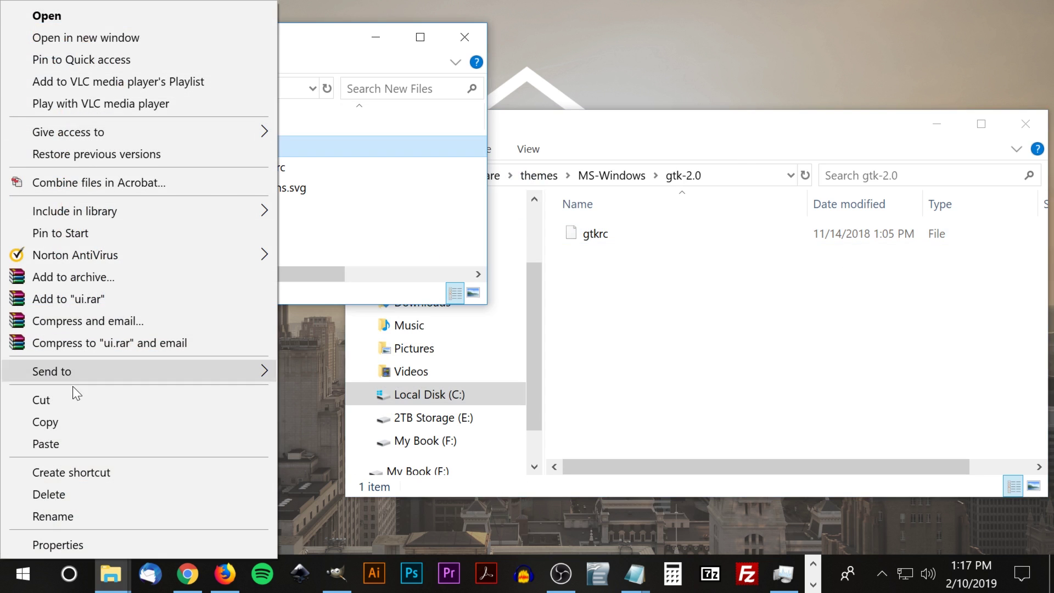
pyautogui.click(54, 423)
pyautogui.click(708, 292)
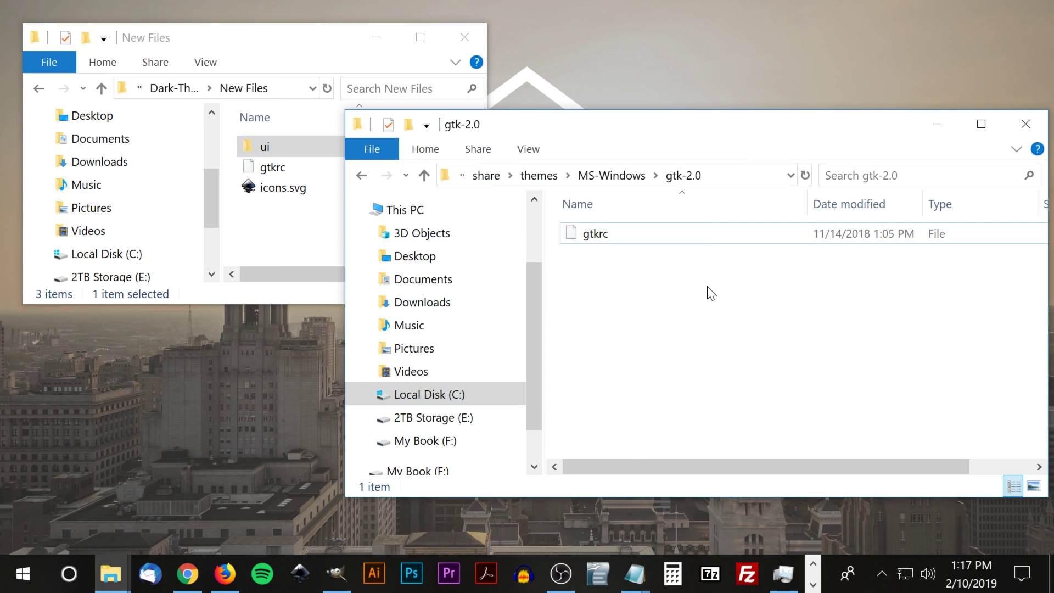
pyautogui.rightClick(631, 276)
pyautogui.click(464, 417)
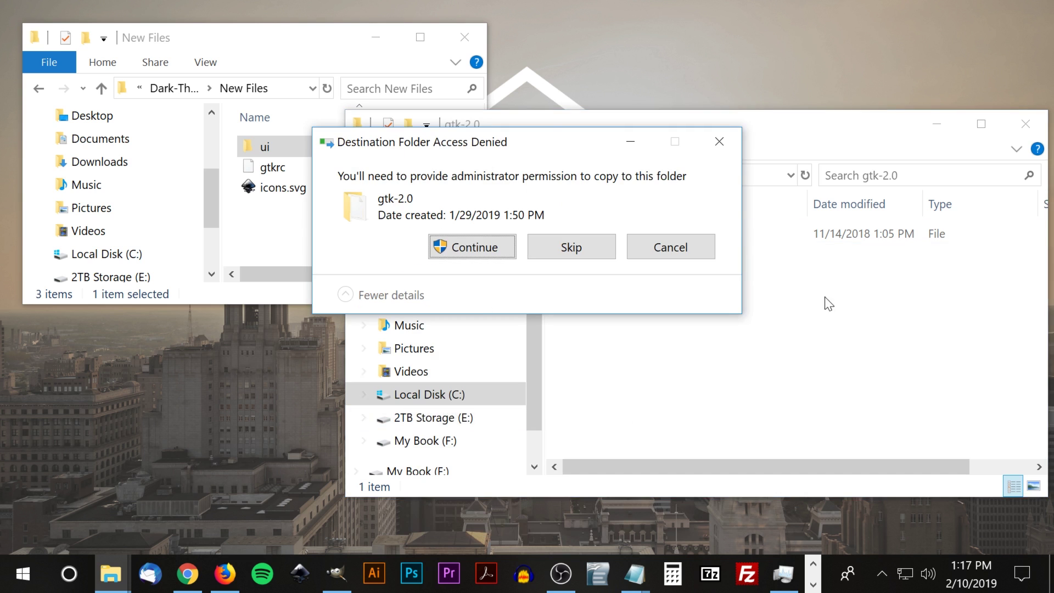
pyautogui.click(497, 255)
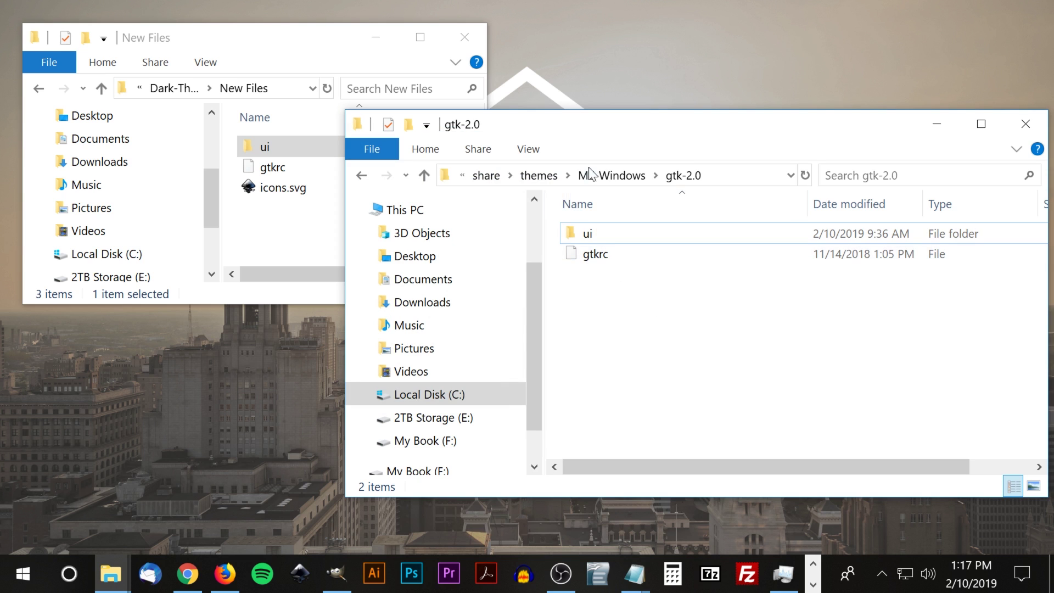
# Go back to Inkscape's share folder, open icons and delete the old icons.svg.
pyautogui.click(362, 177)
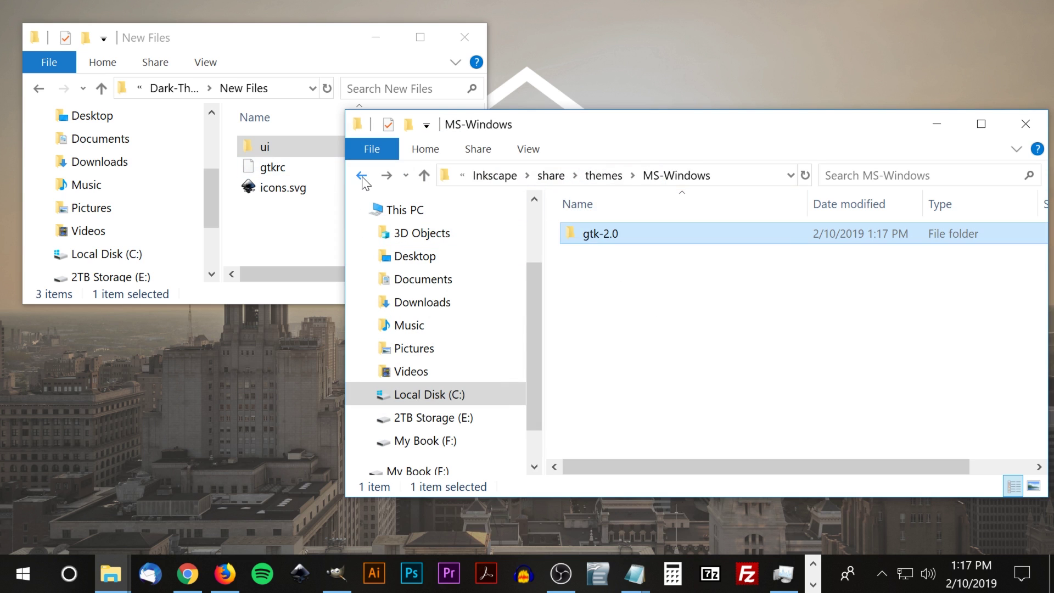
pyautogui.click(362, 176)
pyautogui.click(362, 176)
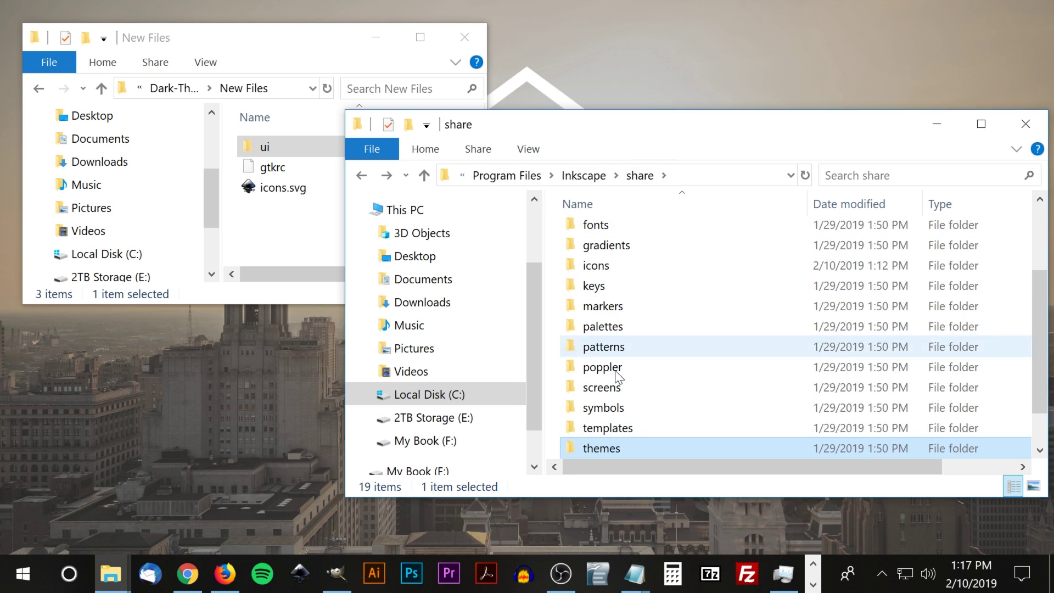
pyautogui.doubleClick(601, 266)
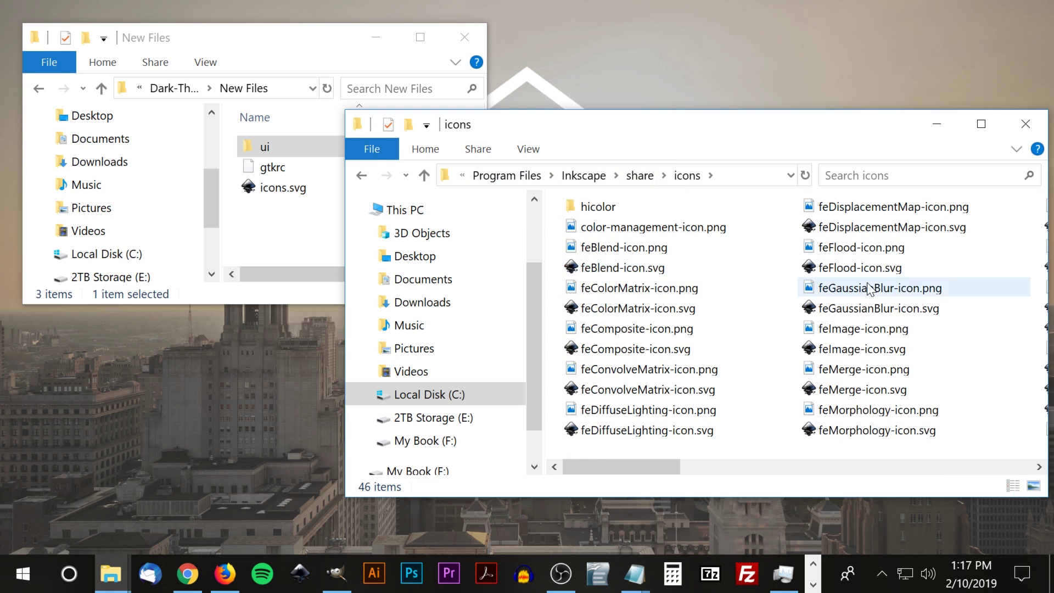
pyautogui.scroll(-3, 866, 296)
pyautogui.scroll(1, 732, 305)
pyautogui.scroll(-1, 731, 308)
pyautogui.scroll(1, 727, 302)
pyautogui.click(602, 331)
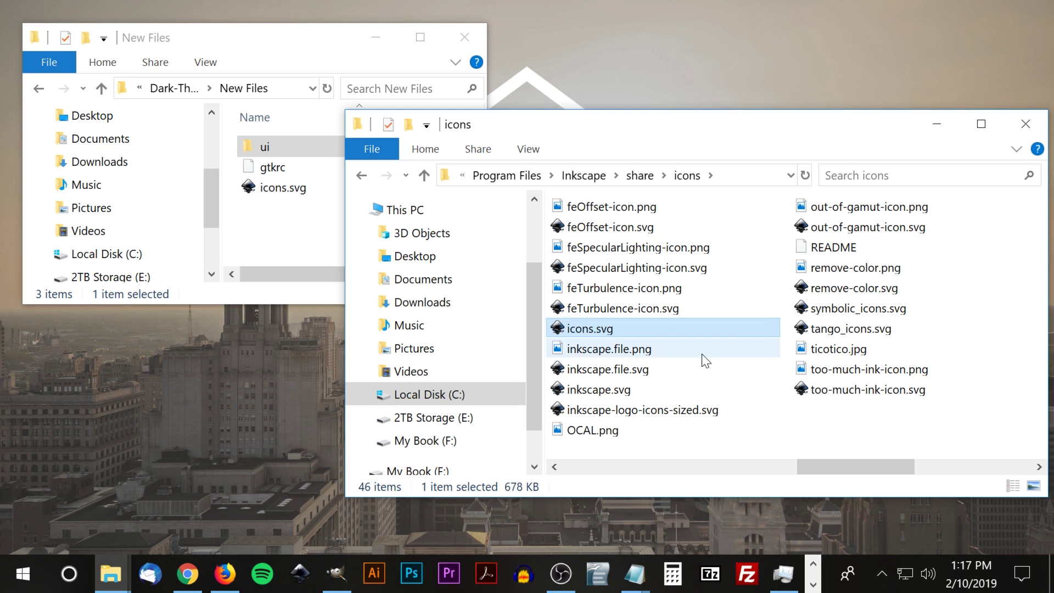
pyautogui.rightClick(591, 330)
pyautogui.click(384, 489)
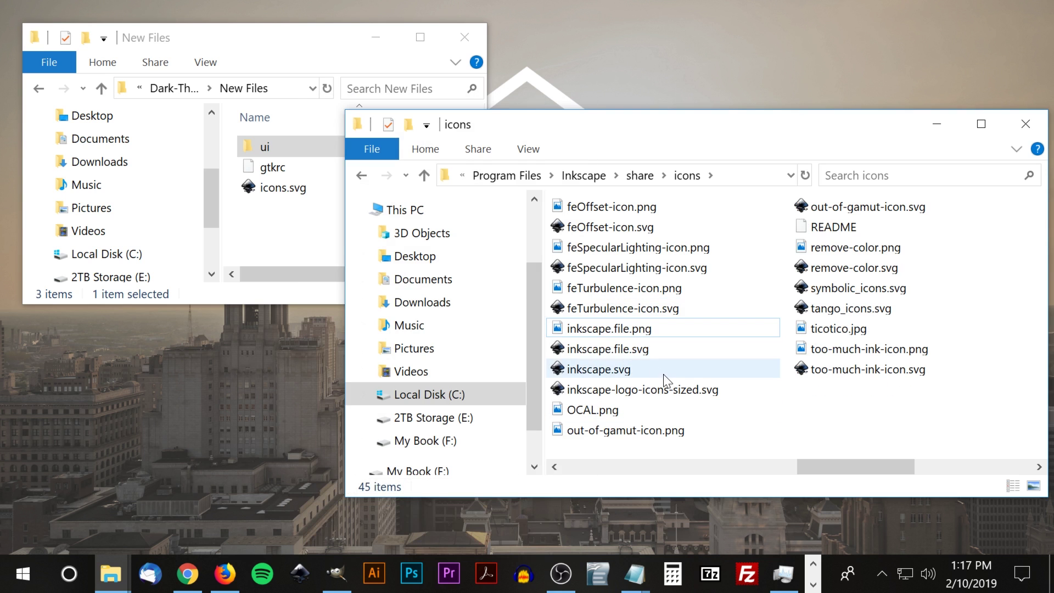
# Copy the new icons.svg from New Files into the icons folder with administrator permission.
pyautogui.click(300, 252)
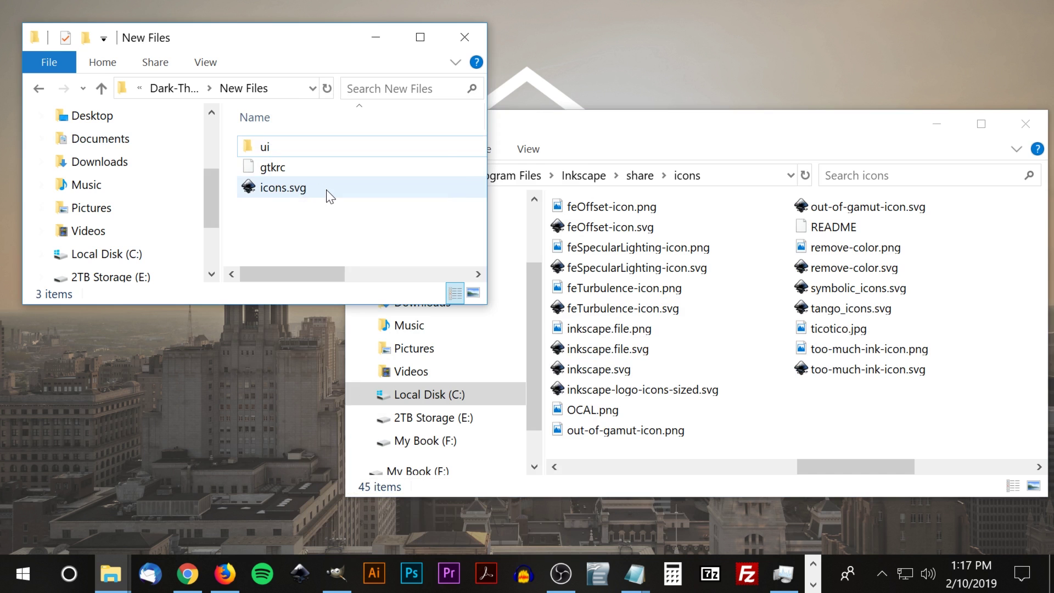
pyautogui.click(290, 193)
pyautogui.rightClick(286, 190)
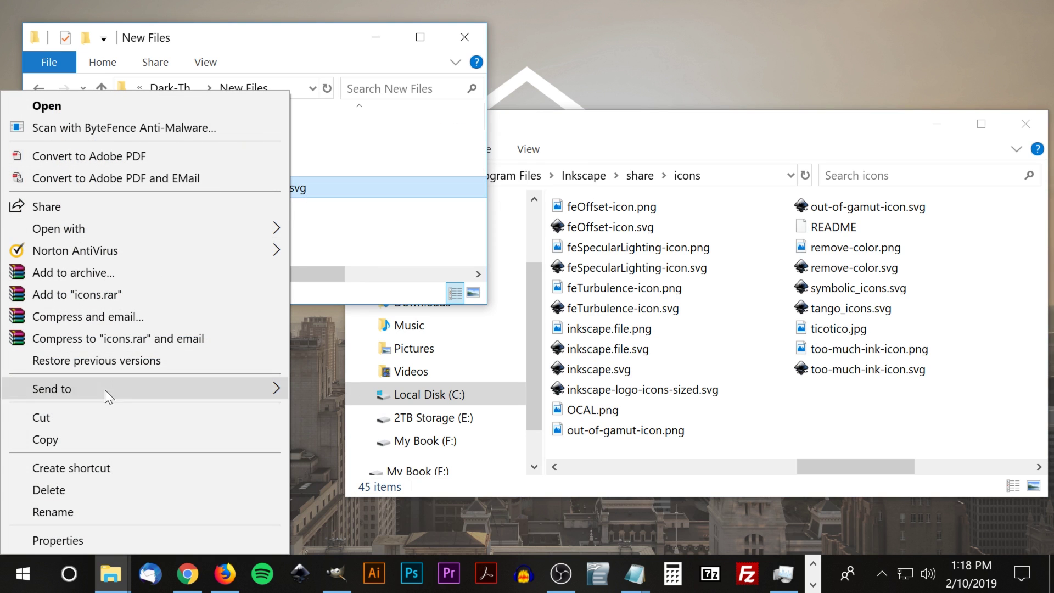
pyautogui.click(93, 439)
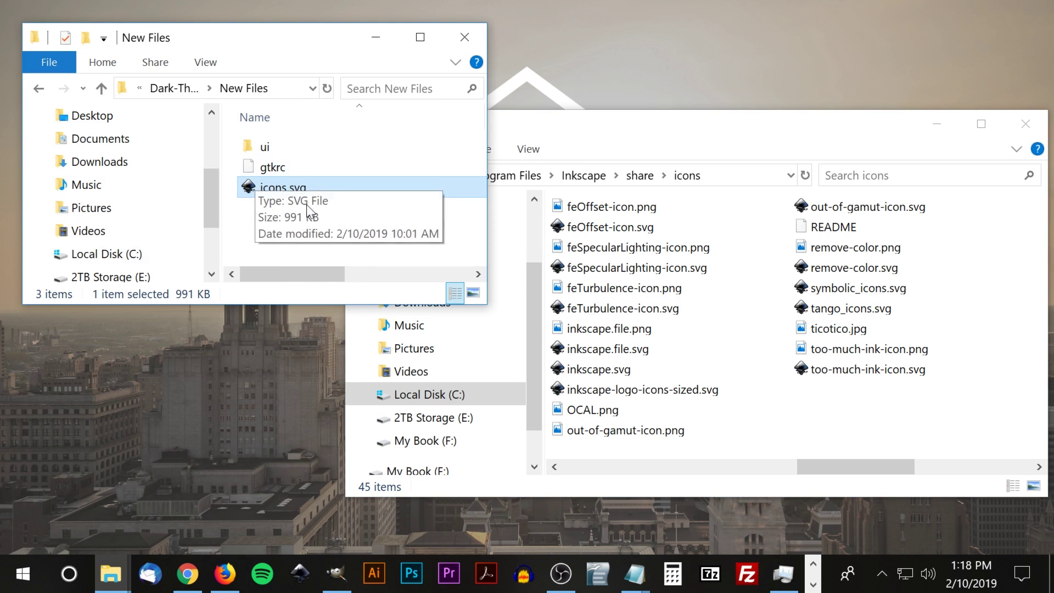
pyautogui.click(839, 421)
pyautogui.rightClick(840, 420)
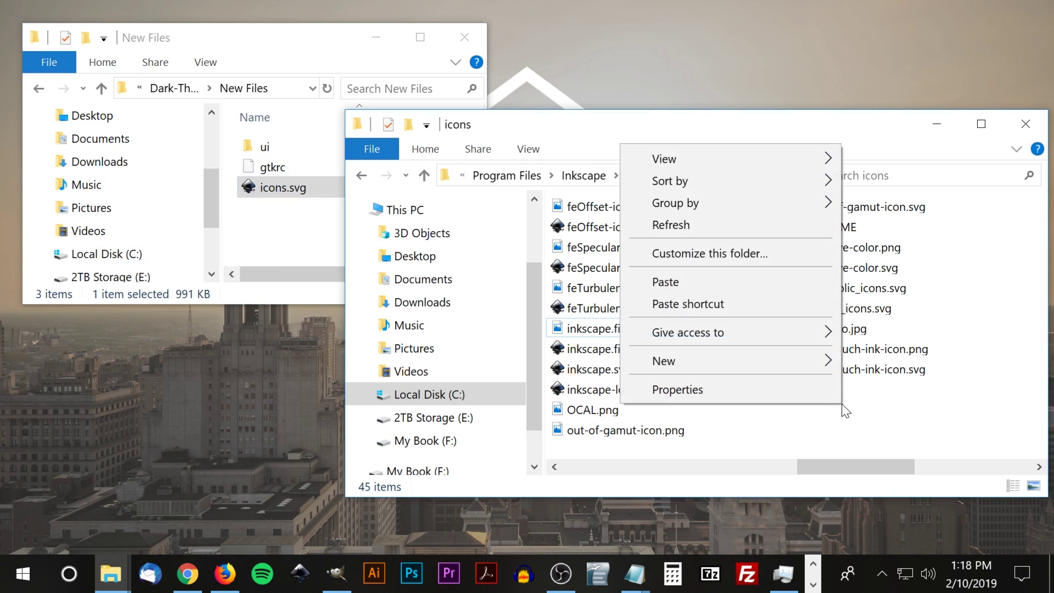
pyautogui.click(704, 277)
pyautogui.click(472, 247)
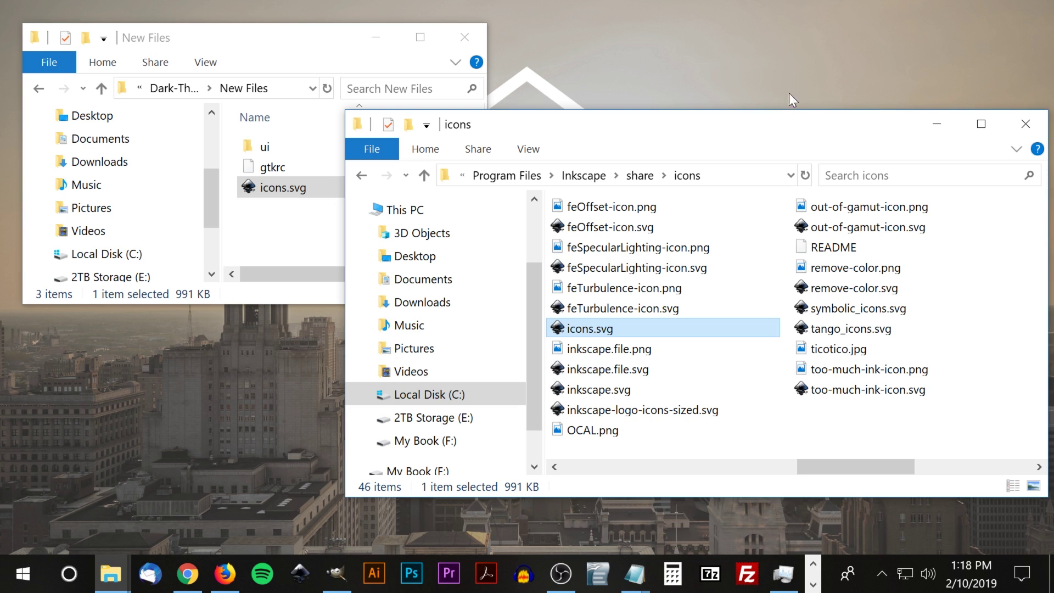
# Launch Inkscape from the taskbar and pan the blank dark-themed document's canvas.
pyautogui.click(303, 576)
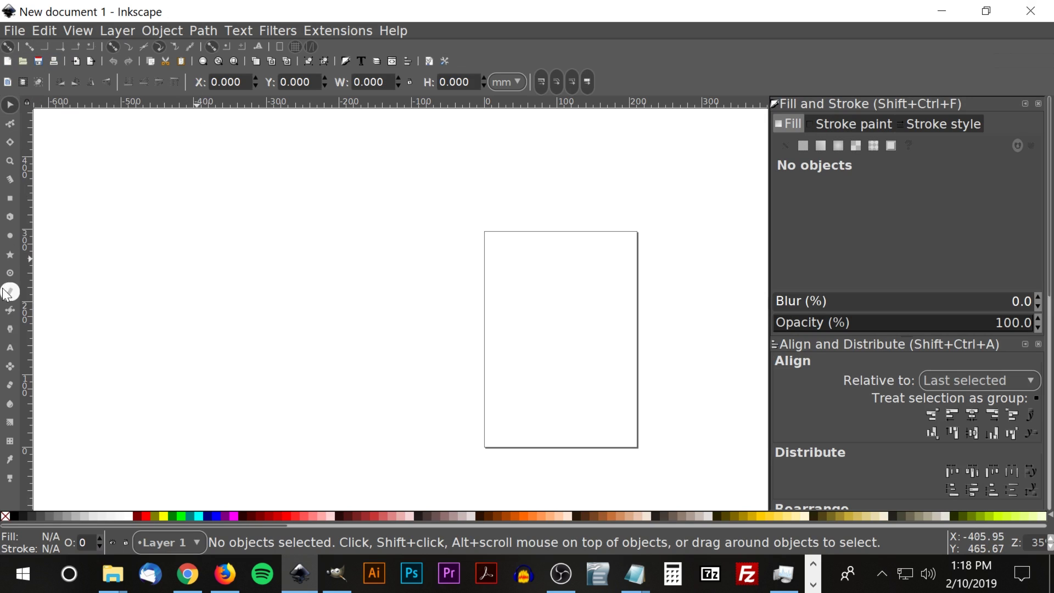
pyautogui.moveTo(572, 263); pyautogui.dragTo(497, 252)
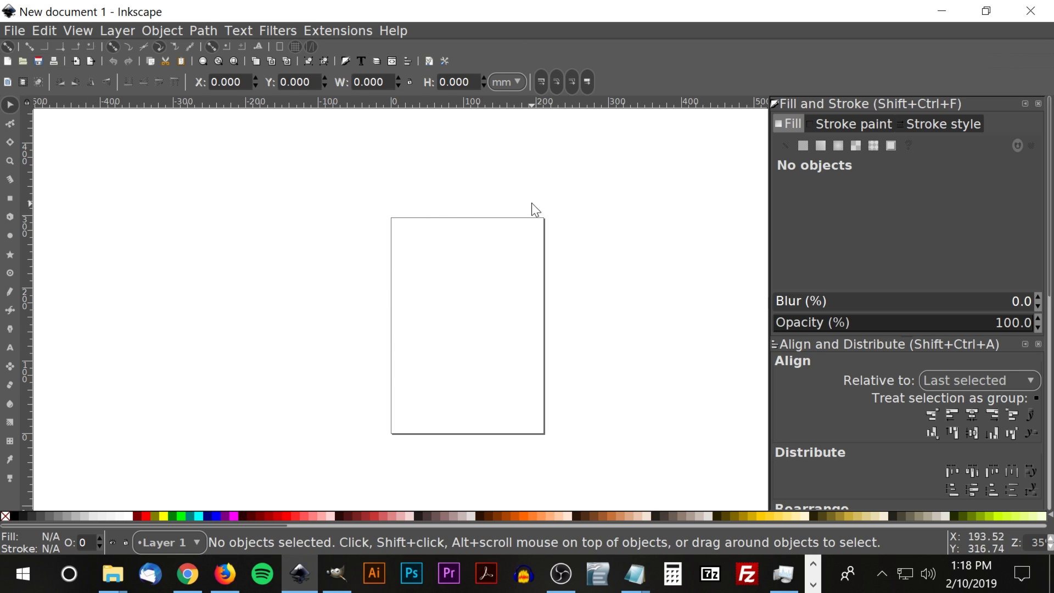
pyautogui.moveTo(428, 201); pyautogui.dragTo(386, 178)
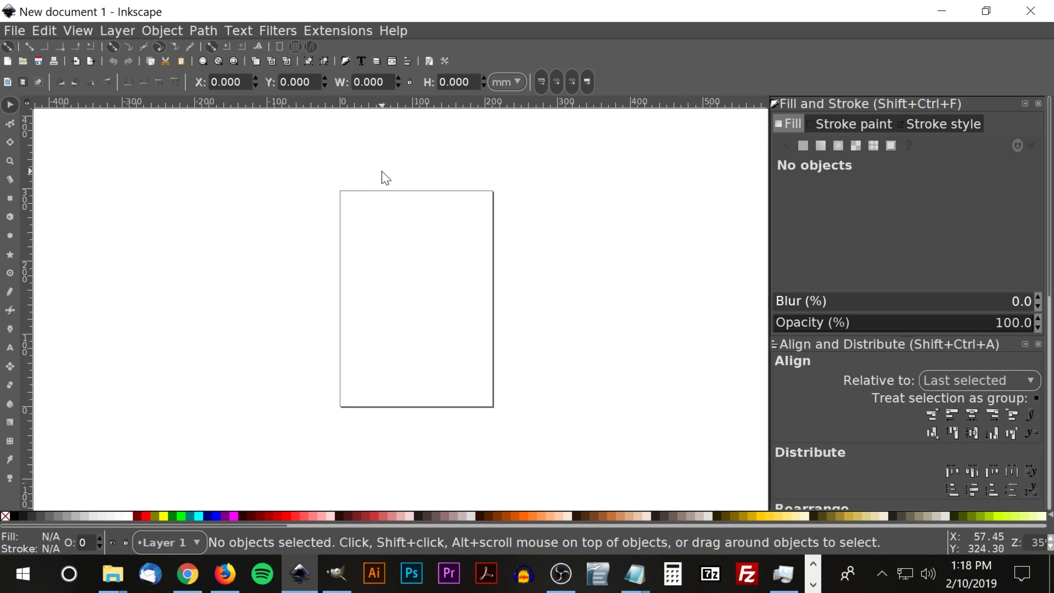